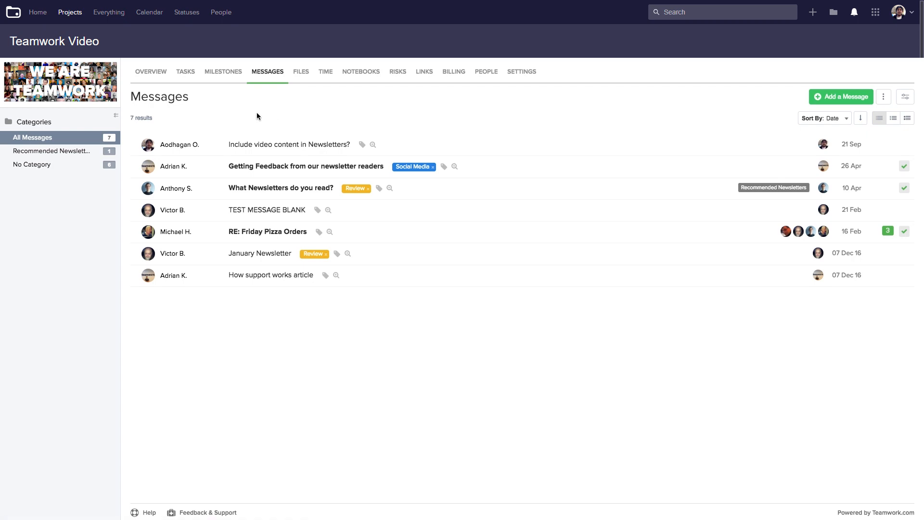
Step: Create the Suggestions message category at Top Level in the category manager, then close it
mouse_move(107, 117)
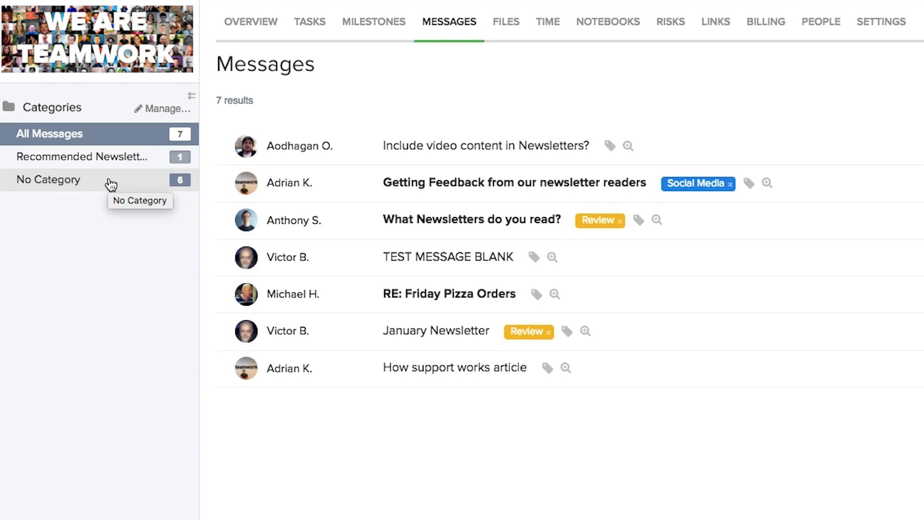
click(157, 108)
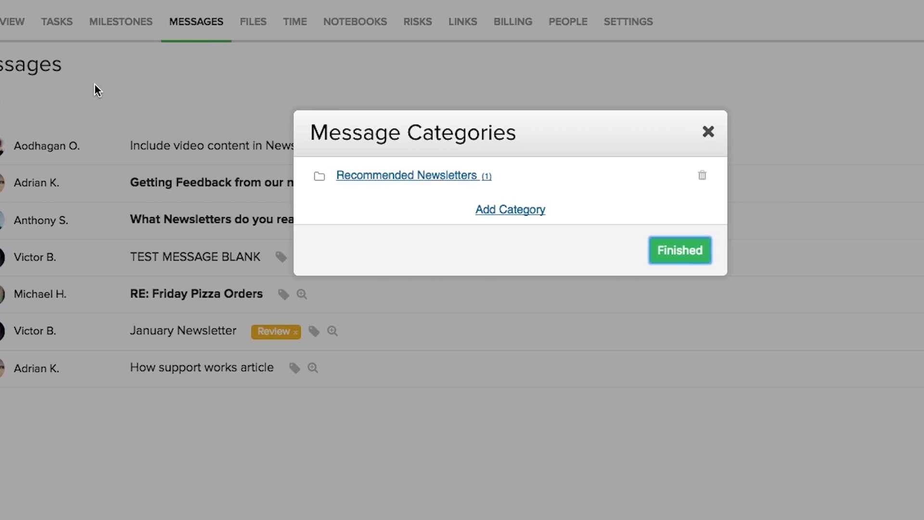
click(457, 209)
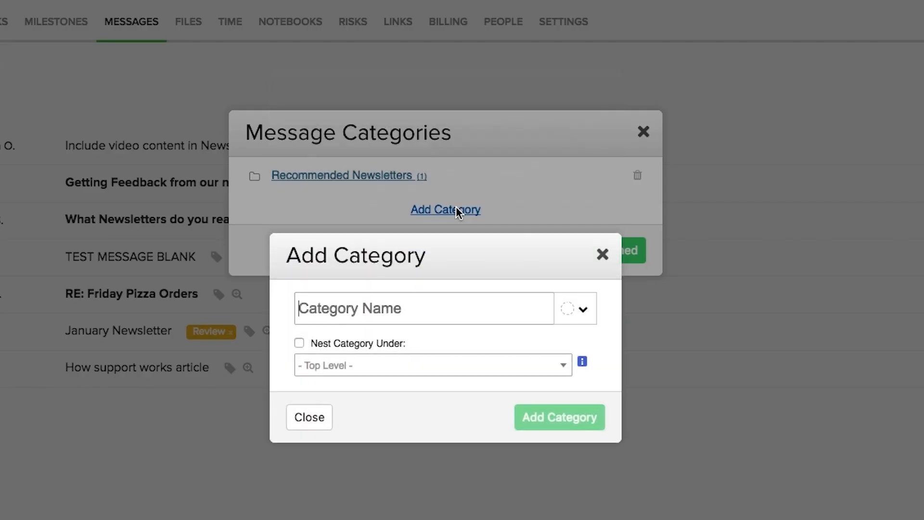
text(Suggestions)
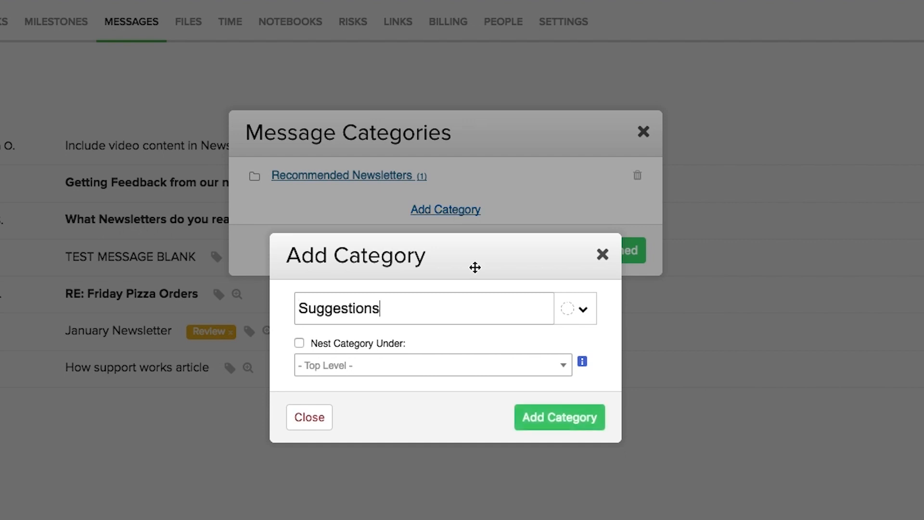
click(584, 310)
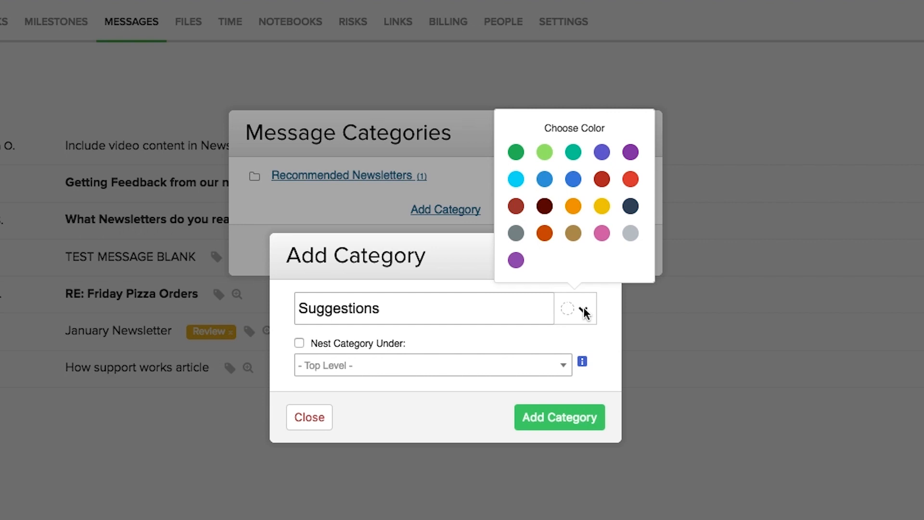
click(343, 345)
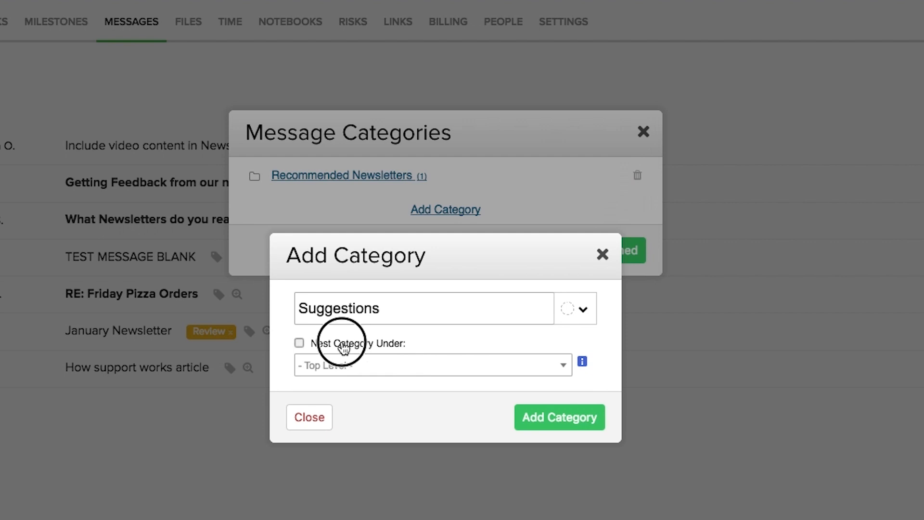
click(450, 366)
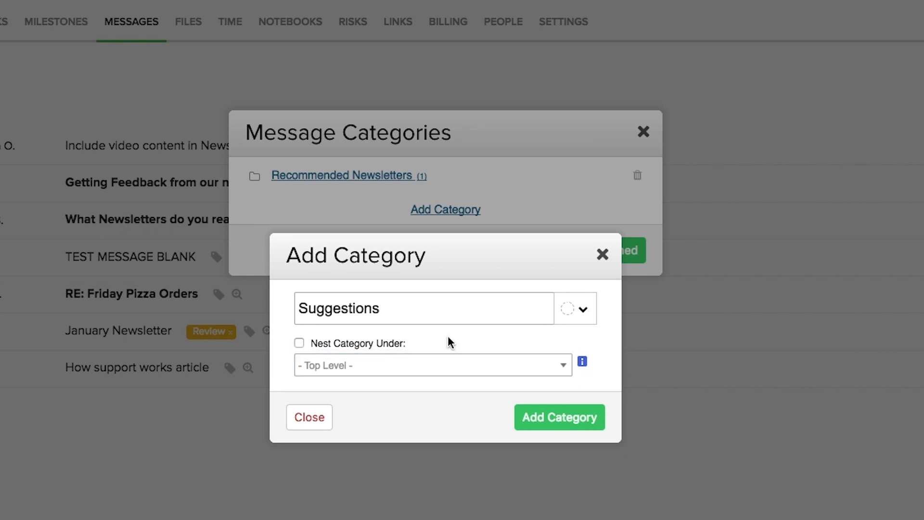
click(563, 421)
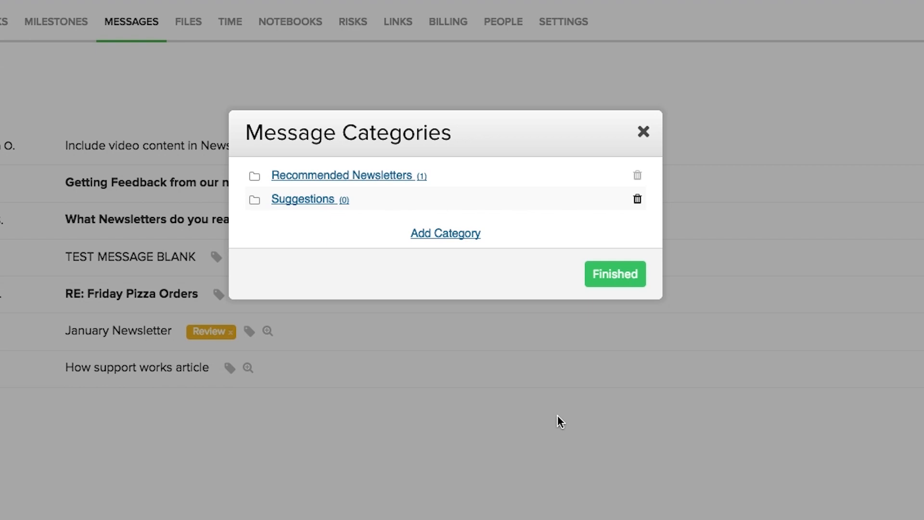
click(613, 273)
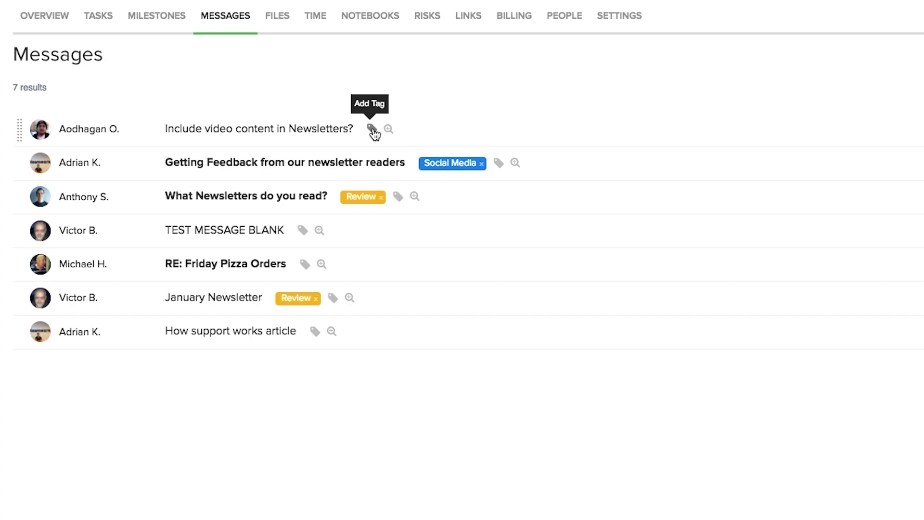
click(389, 130)
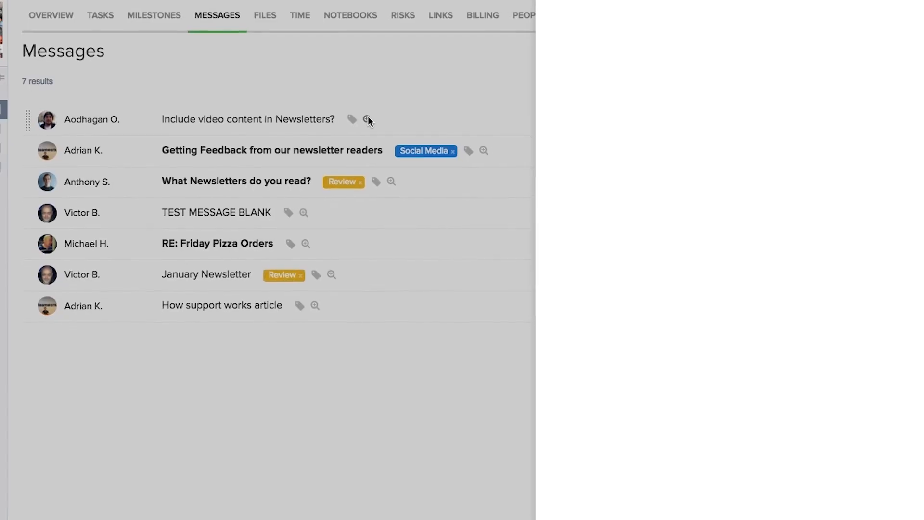
click(356, 113)
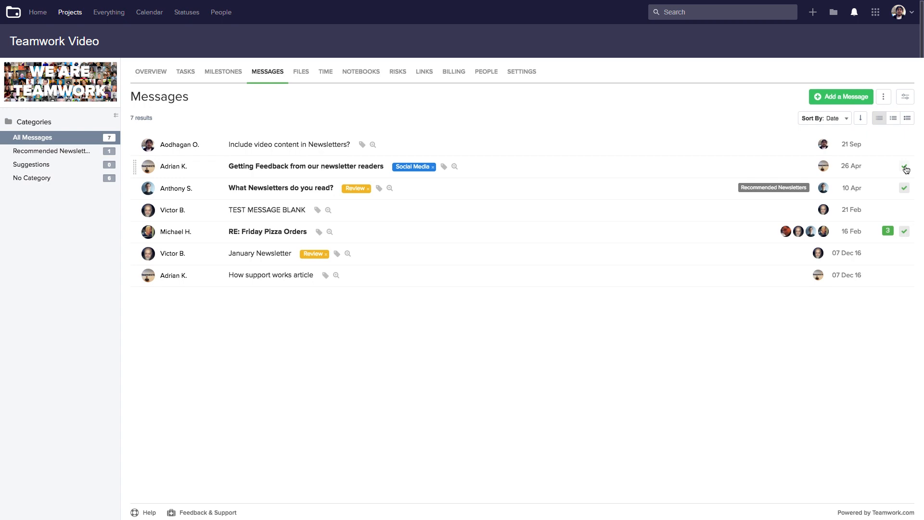
click(335, 151)
click(819, 121)
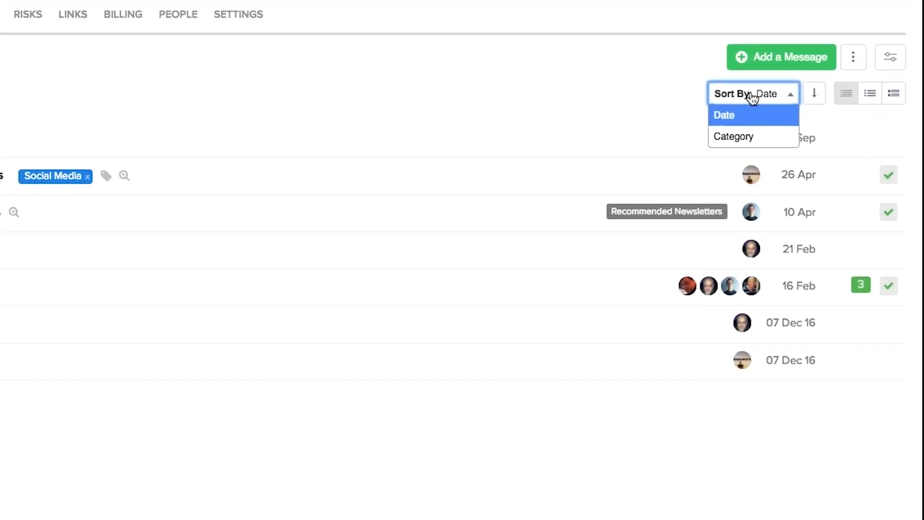
click(748, 137)
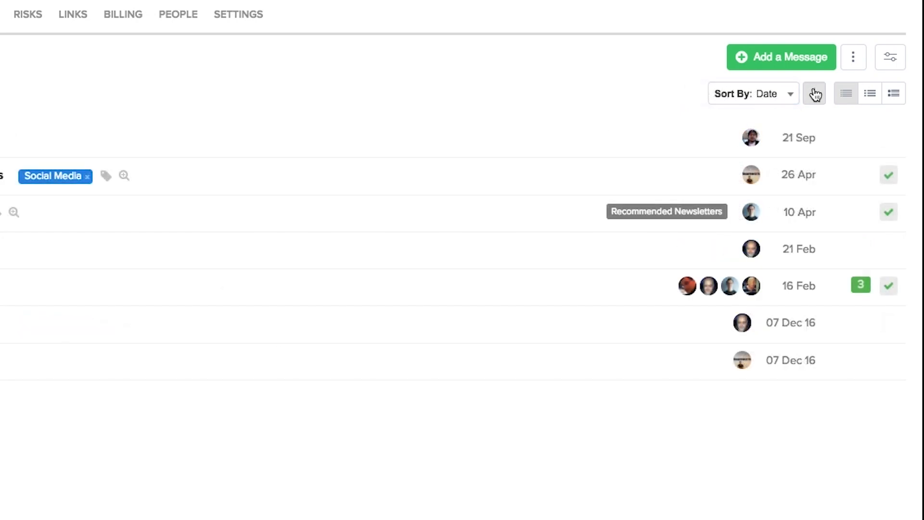
click(815, 95)
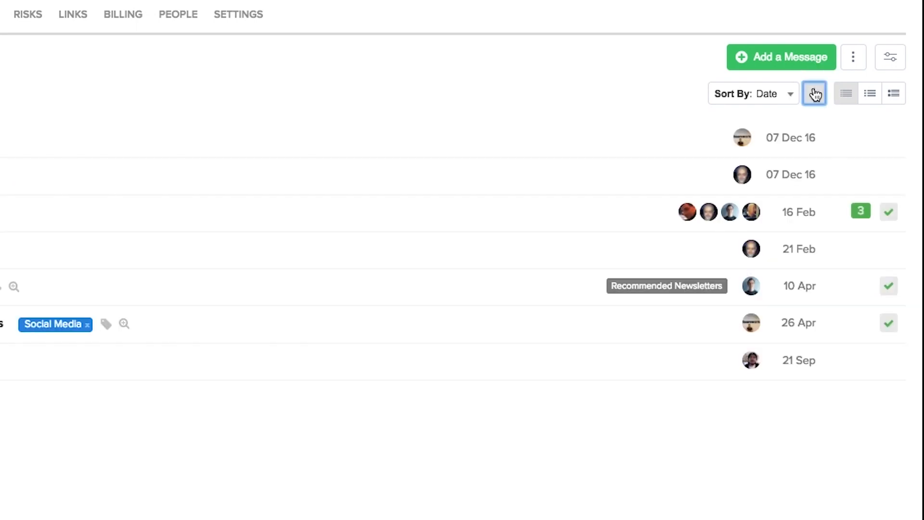
click(816, 94)
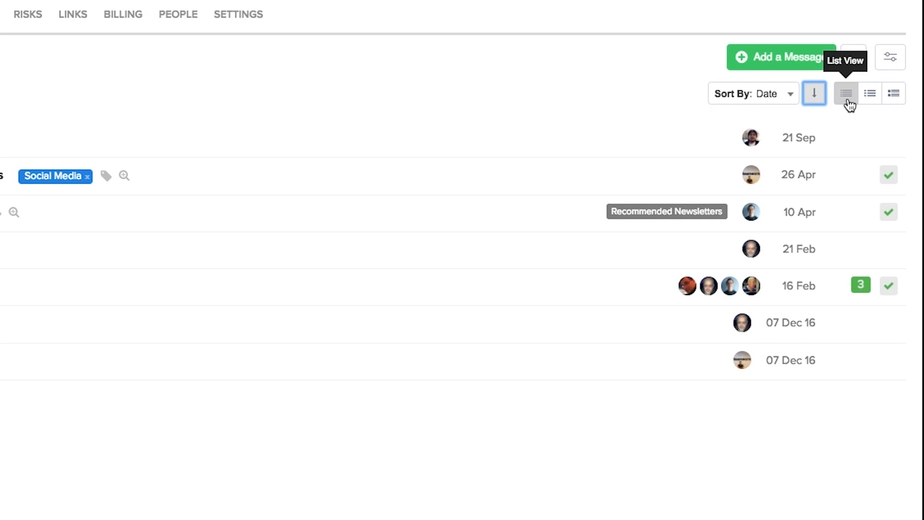
click(871, 99)
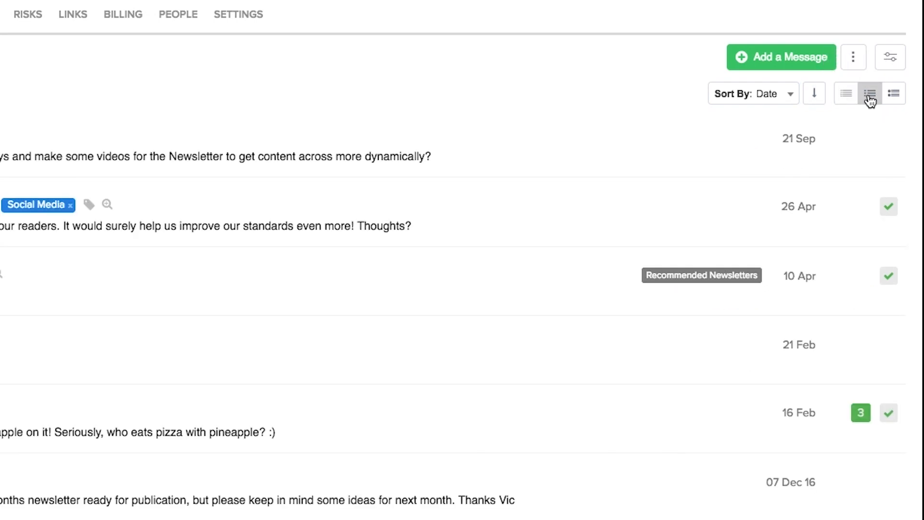
click(894, 94)
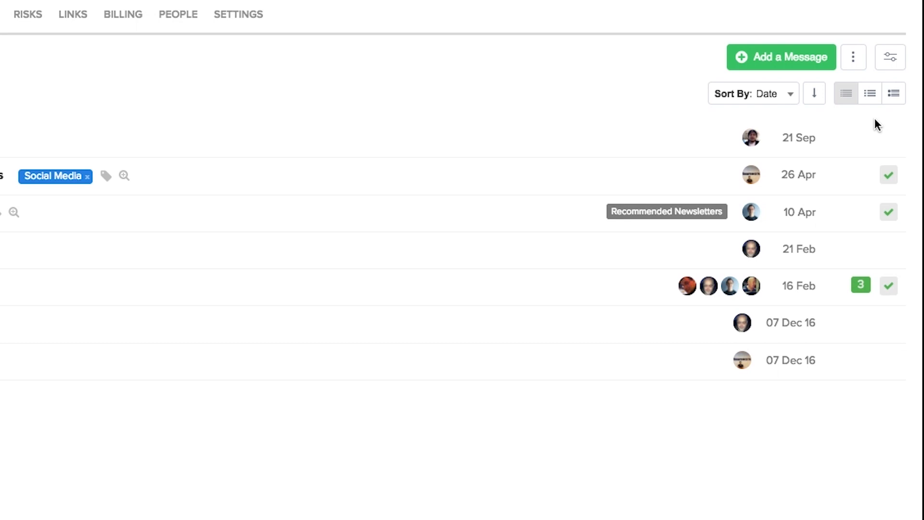
Step: Draft 'Update Images & Graphics?' starting 'Hey guys,' and proposing refreshed newsletter images and graphics
click(791, 64)
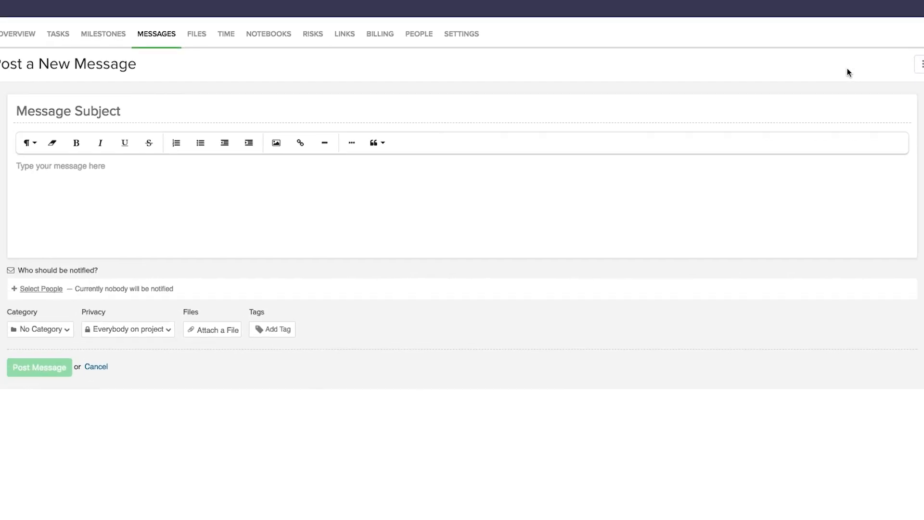
text(Update Images & Graphics?)
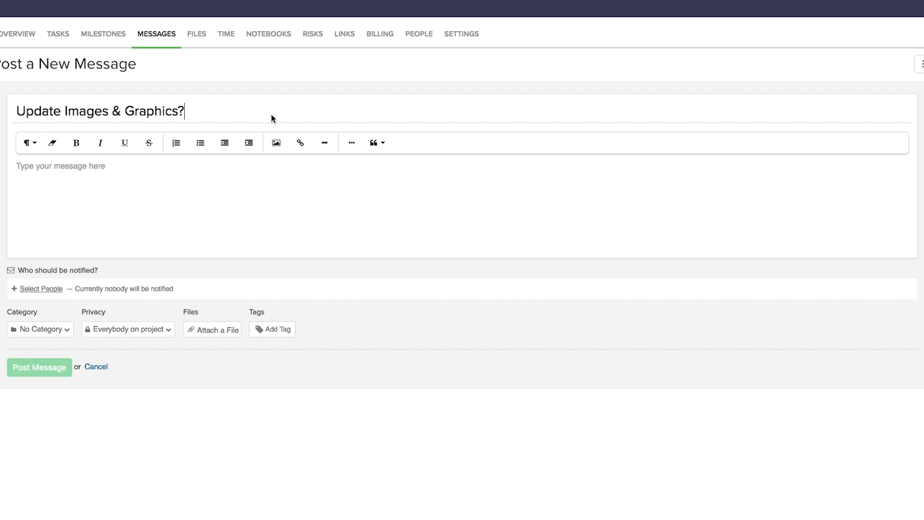
click(216, 171)
text(Hey guys,)
key(Return)
key(Return)
text(What do you think about updating our newsletter’s images and graphics? Could be a nice way to generate some more growth in subscriptions and readership.)
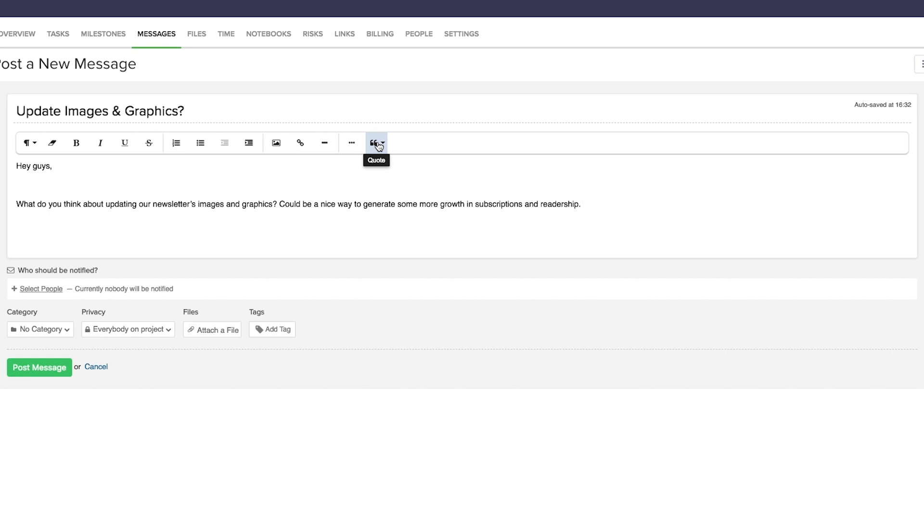
click(56, 288)
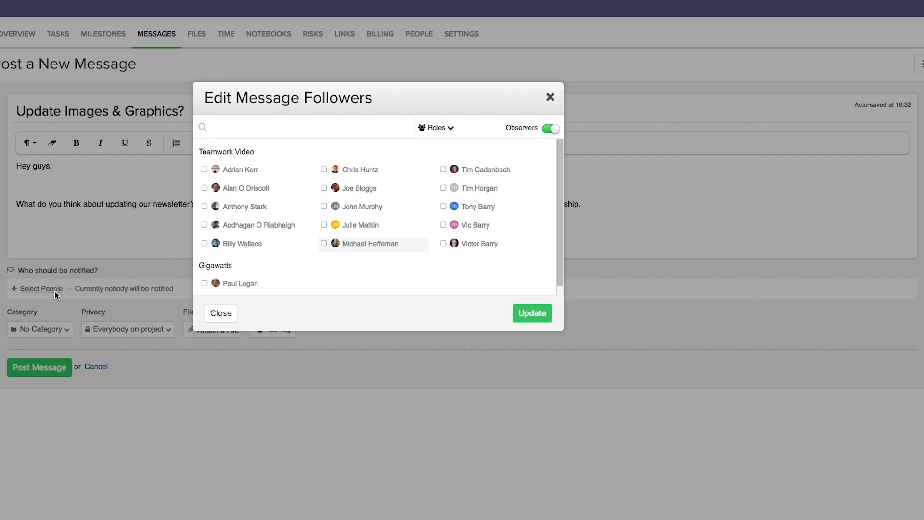
Step: Pick three team members to notify, then remove one so two remain on the notify list
click(238, 169)
click(239, 244)
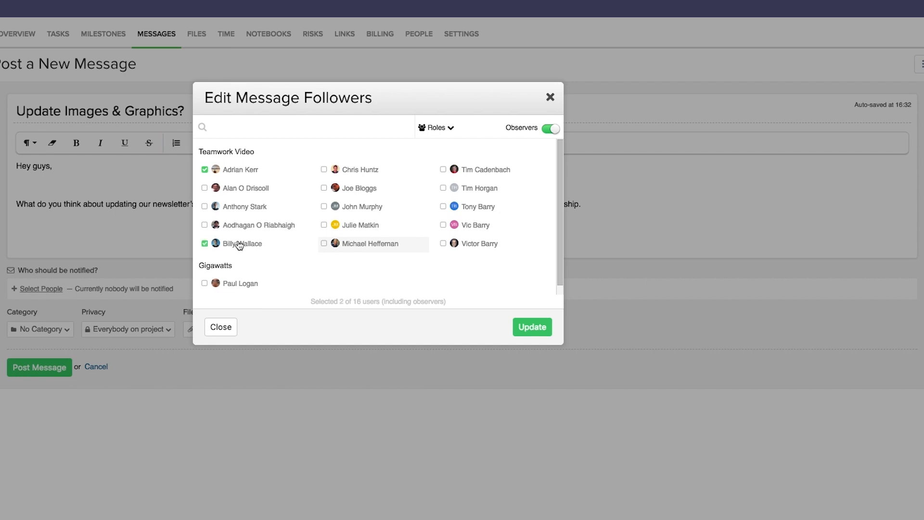
click(482, 247)
click(532, 328)
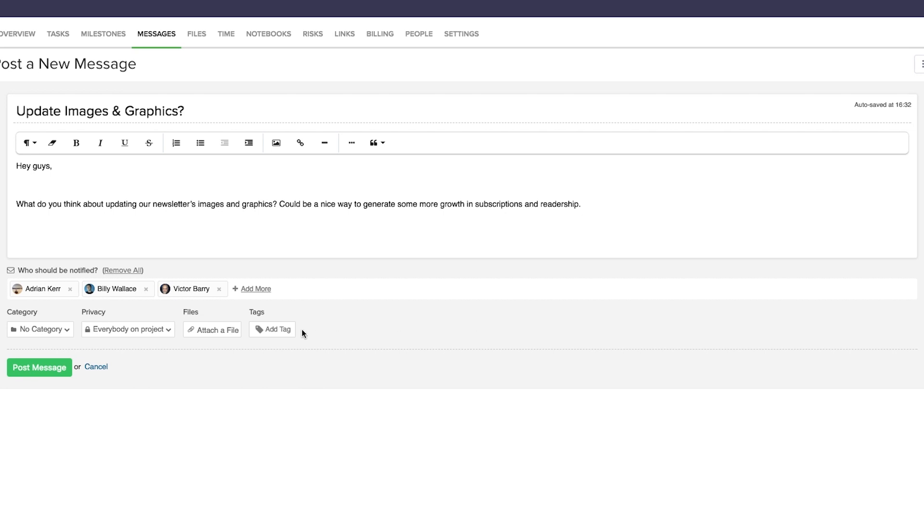
click(146, 290)
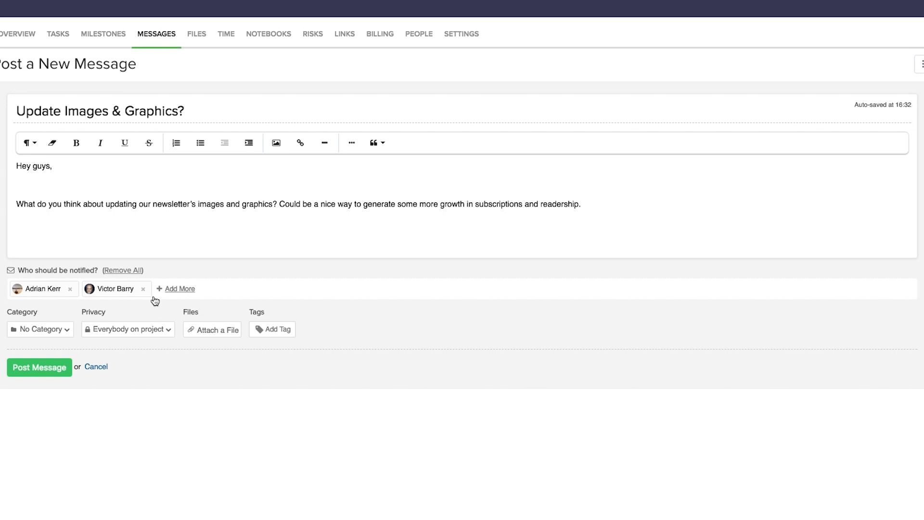
Step: File the message under Suggestions, tag it Graphics and Images, and post it
click(59, 331)
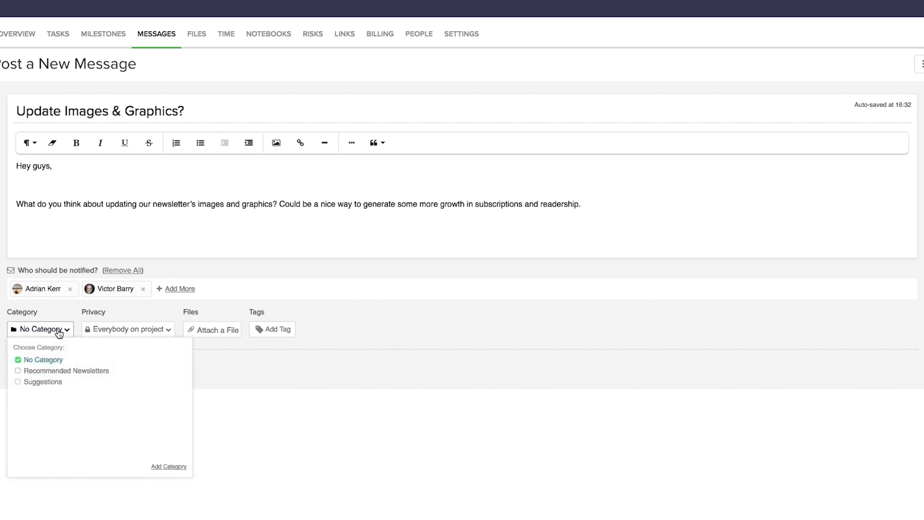
click(42, 385)
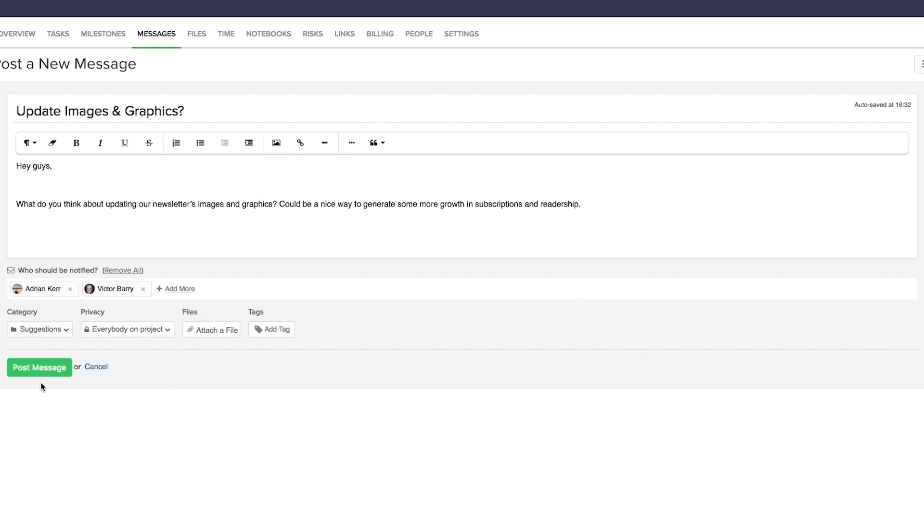
click(108, 331)
click(280, 335)
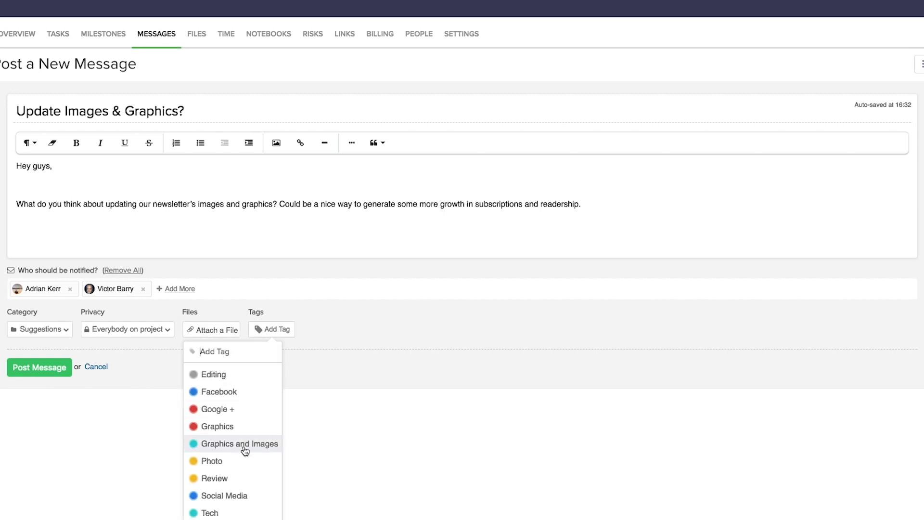
click(244, 449)
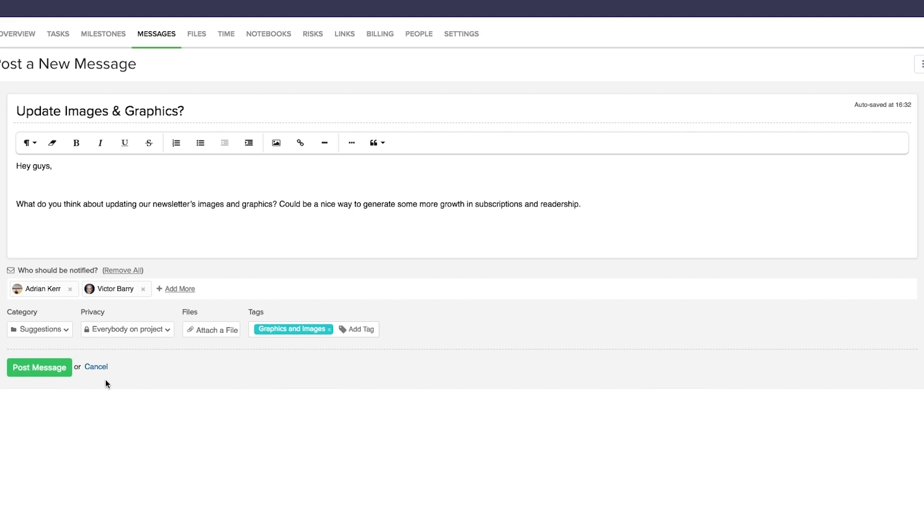
click(56, 368)
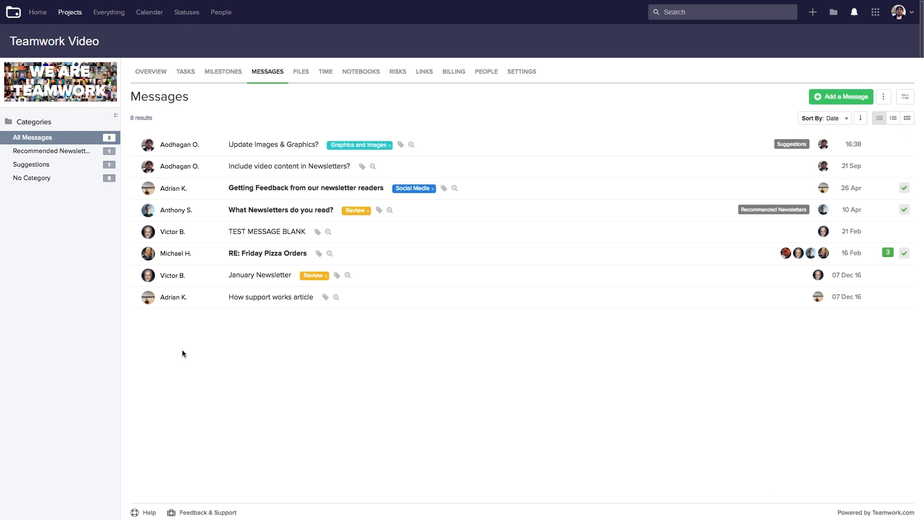
Step: Dismiss the board's extra options menu and open the Filter side panel
click(883, 97)
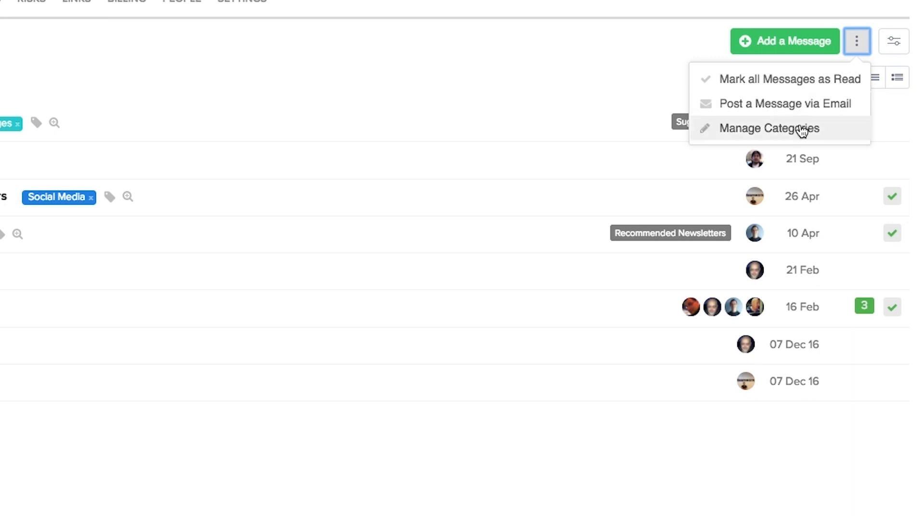
click(626, 123)
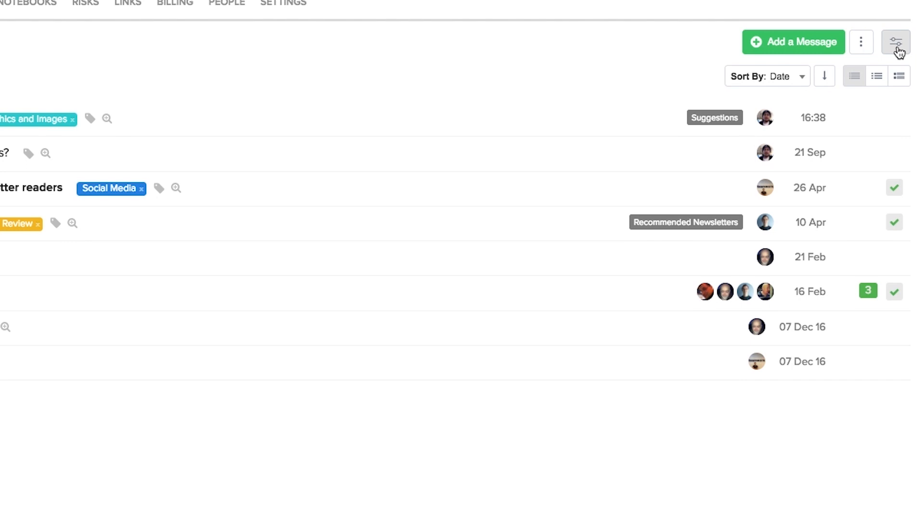
click(898, 48)
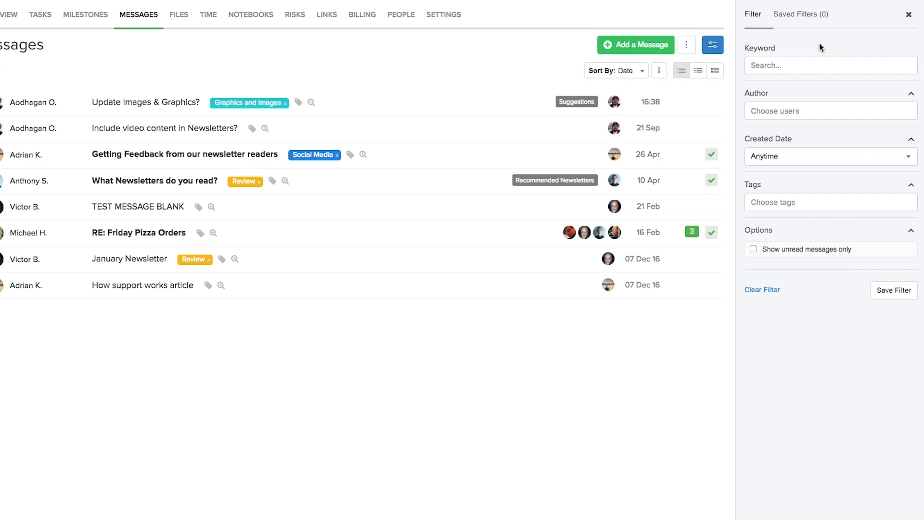
Step: Filter messages by keyword Newsletter and three authors, including yourself and two colleagues
click(814, 61)
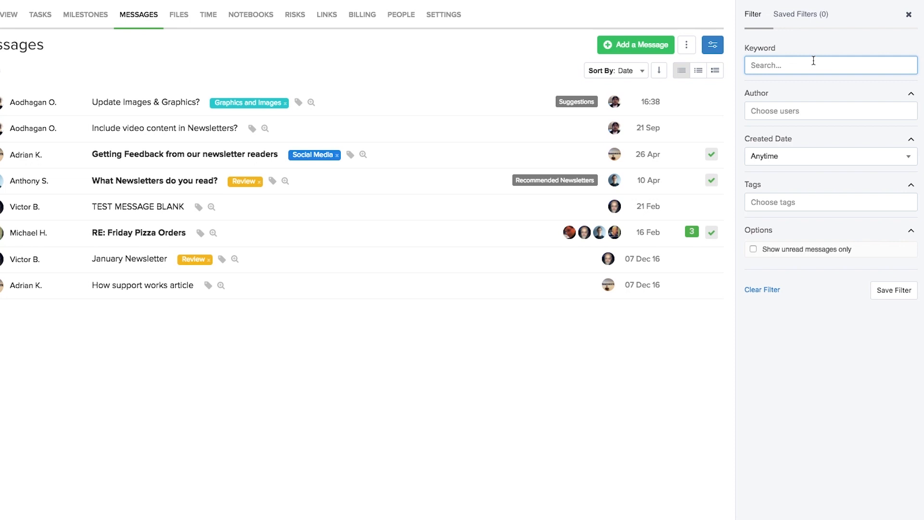
text(Newsletter)
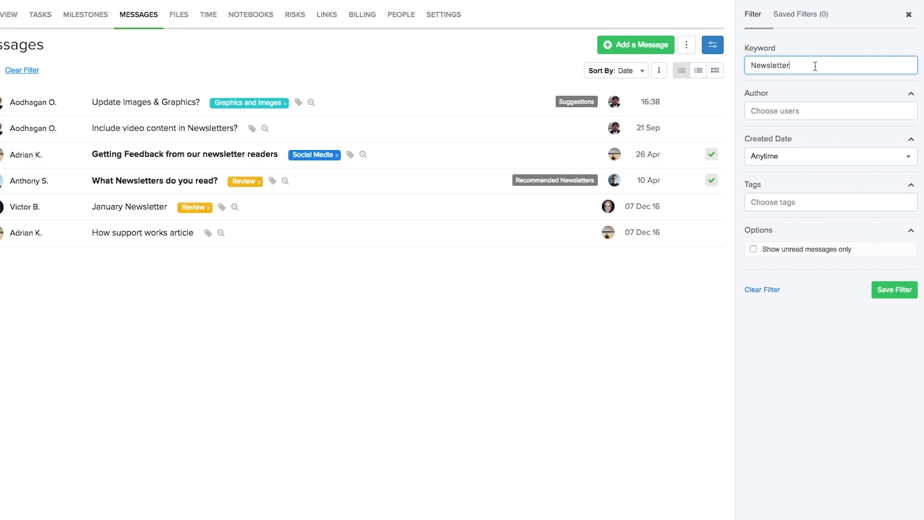
click(811, 110)
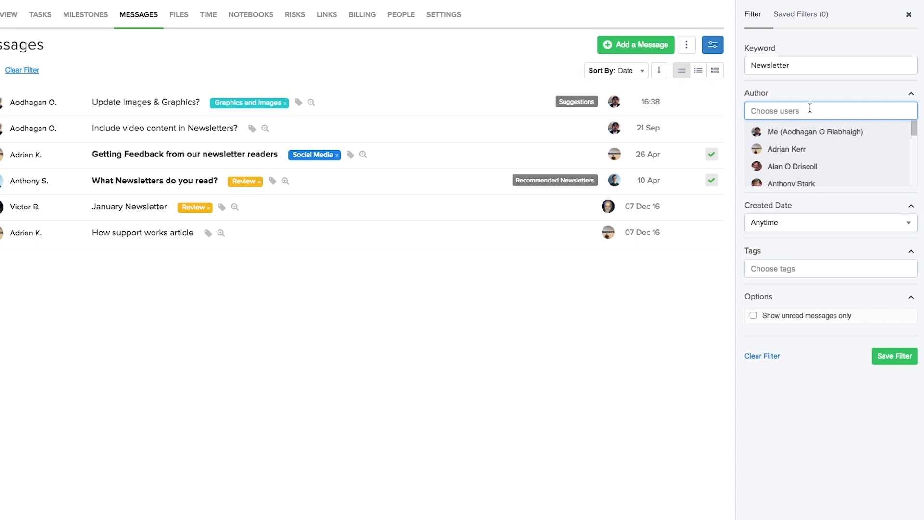
click(811, 131)
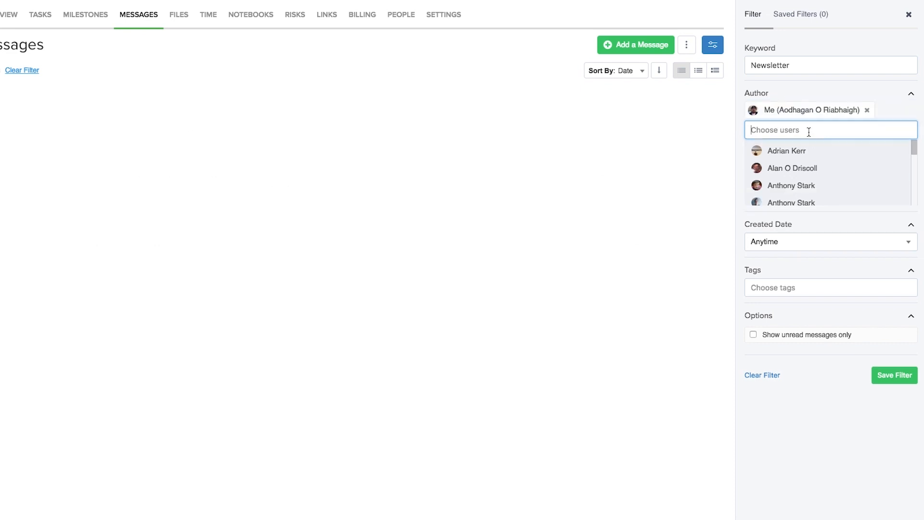
click(799, 151)
click(800, 191)
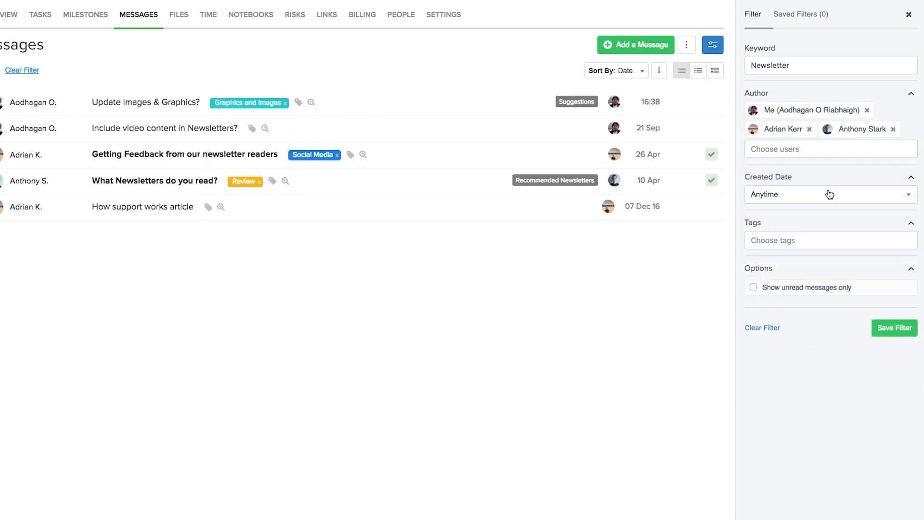
Step: Keep Created Date at Anytime, show unread messages only, and start saving the filter
click(830, 195)
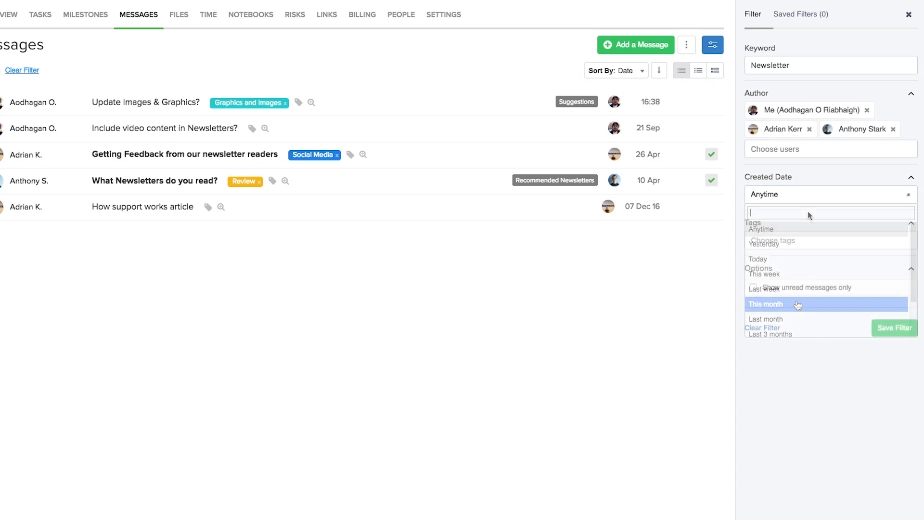
click(815, 239)
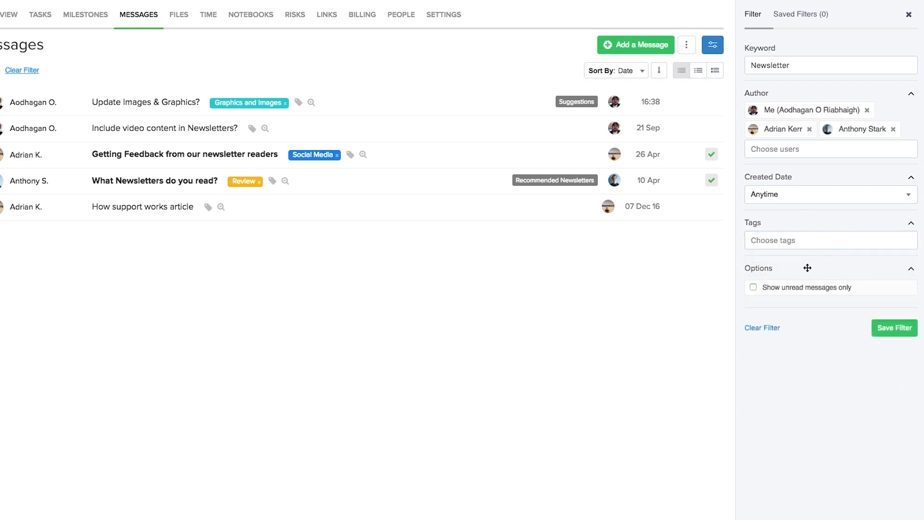
click(808, 288)
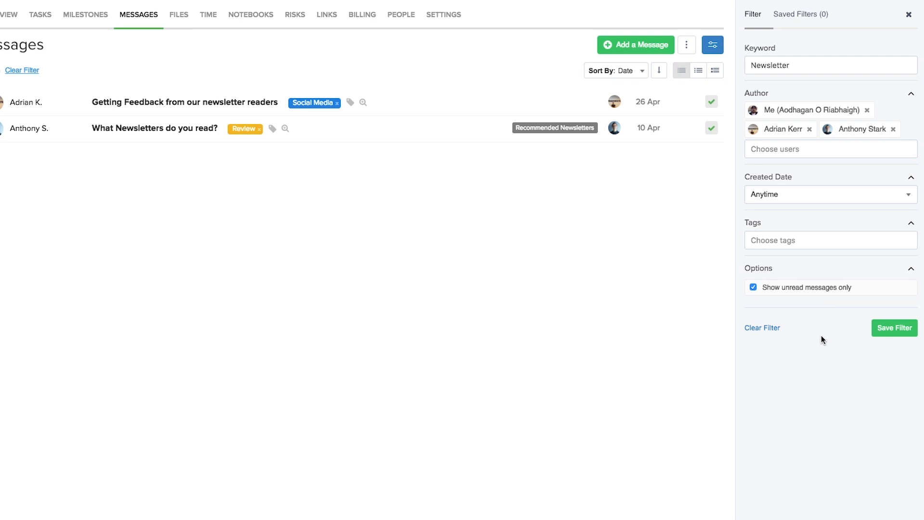
click(889, 325)
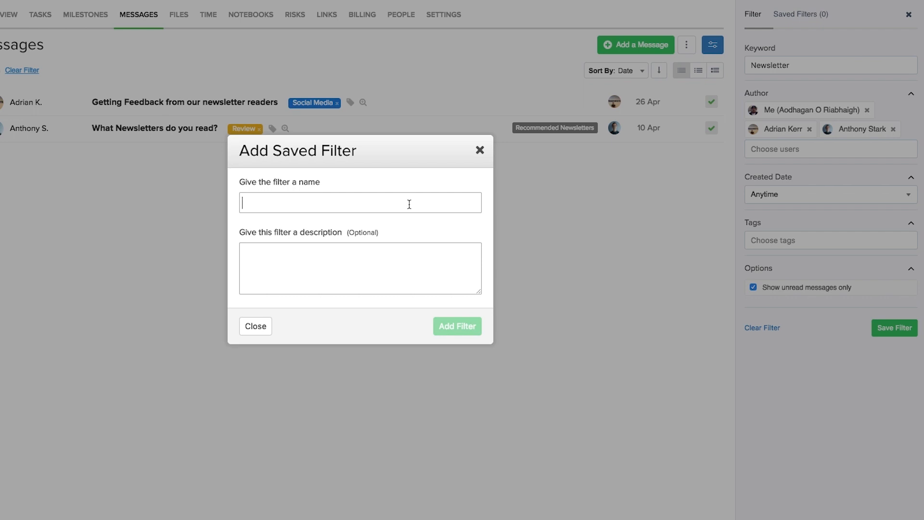
Step: Save the filter as 'Unread Newsletter Messages' and confirm it appears under Saved Filters
text(Unread Newsletter Messages)
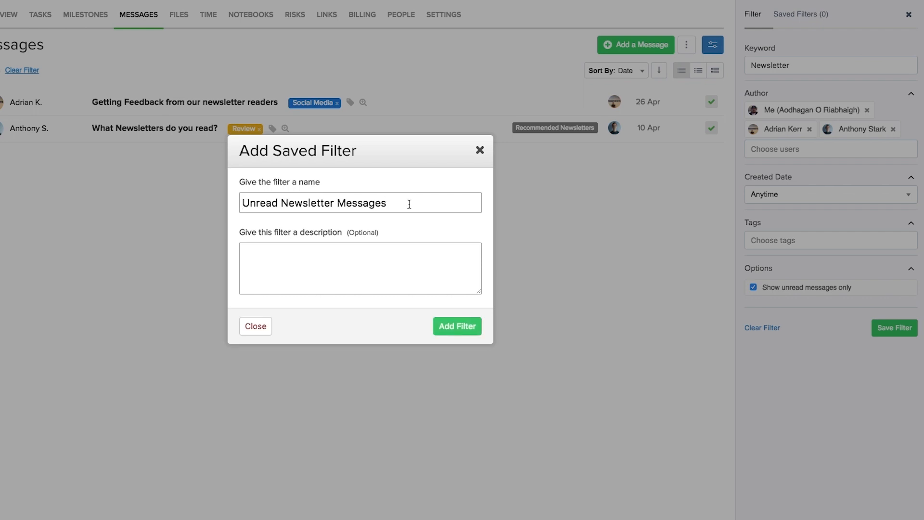
click(398, 252)
click(452, 325)
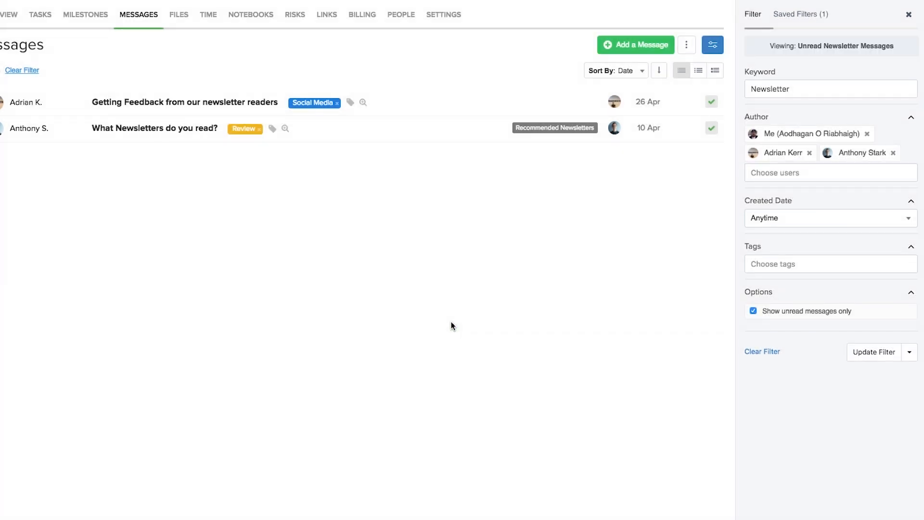
click(796, 15)
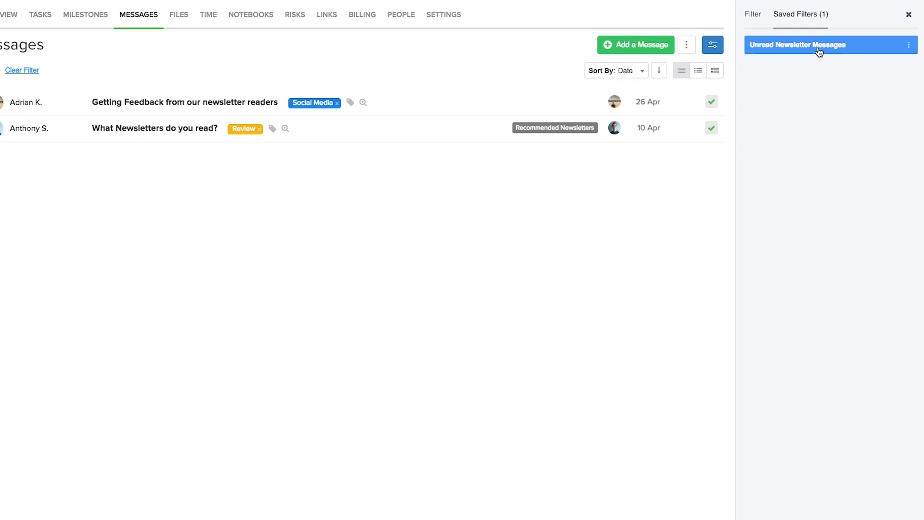
click(910, 47)
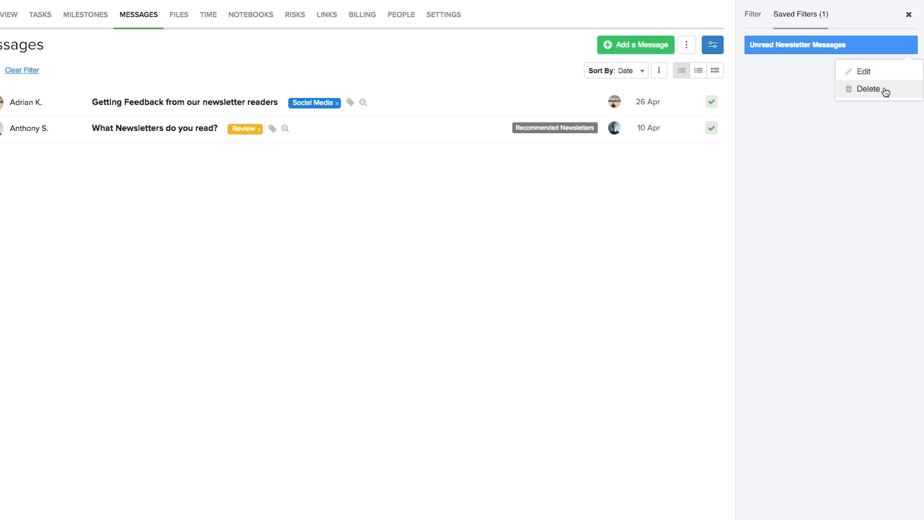
click(823, 167)
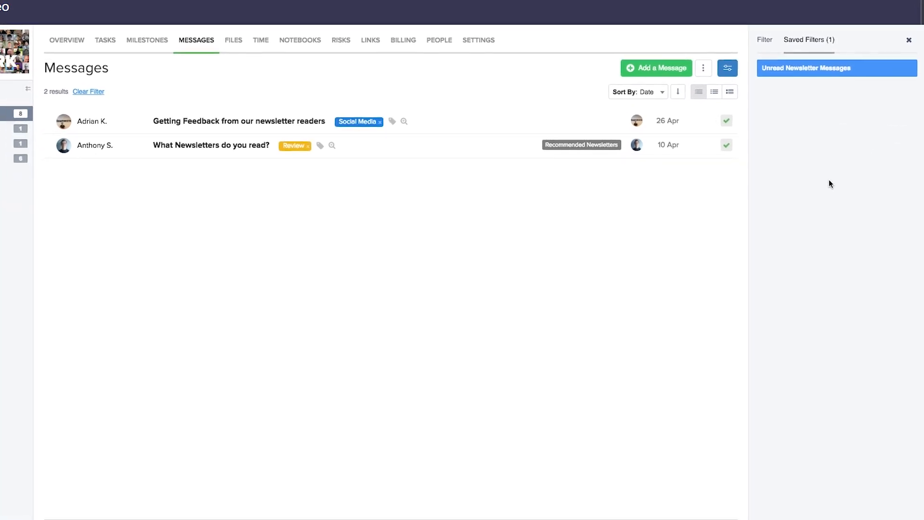